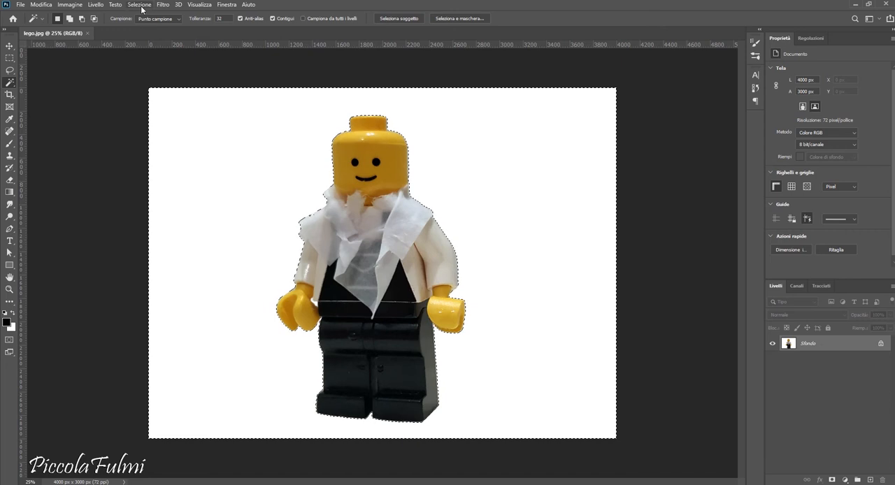
# Step: Fill the selected white background with the first pattern of the Erba group, and deselect
pyautogui.click(139, 5)
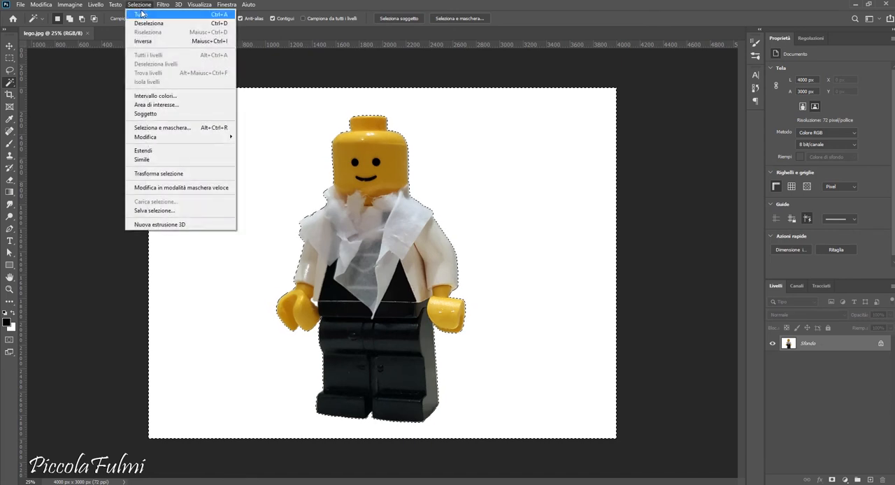
pyautogui.click(683, 133)
pyautogui.hotkey('shift', 'F5')
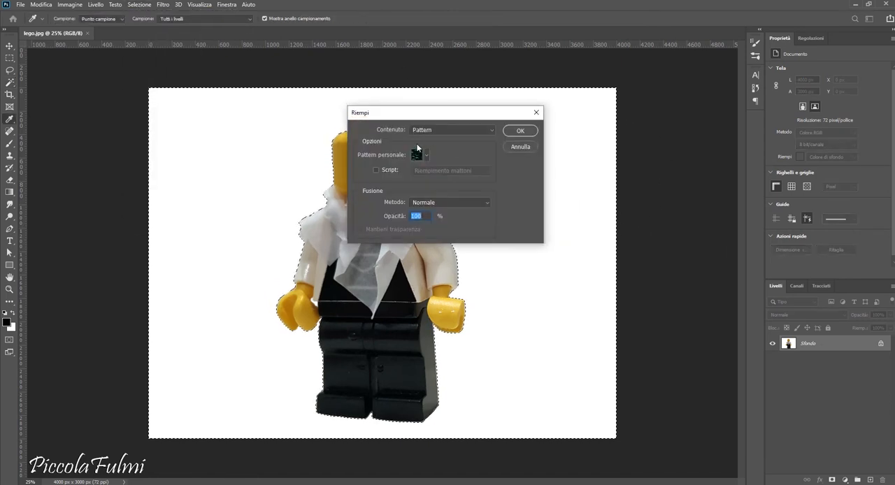
pyautogui.click(419, 154)
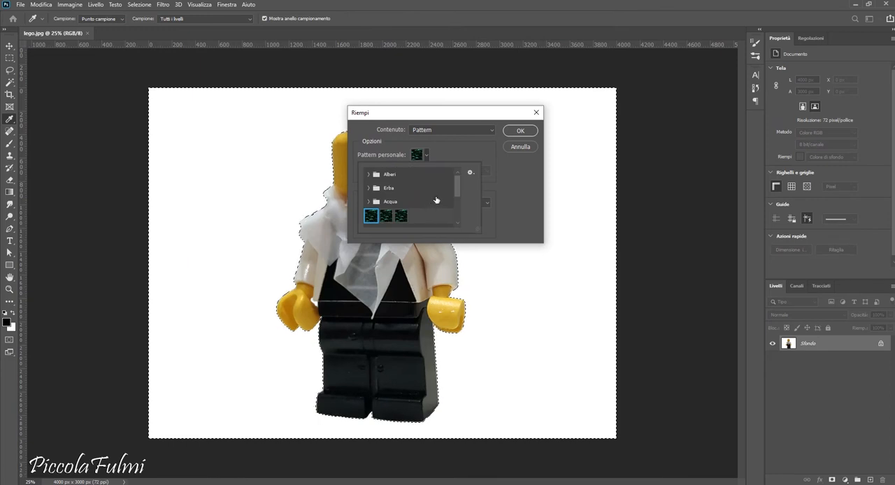
pyautogui.click(389, 187)
pyautogui.click(381, 202)
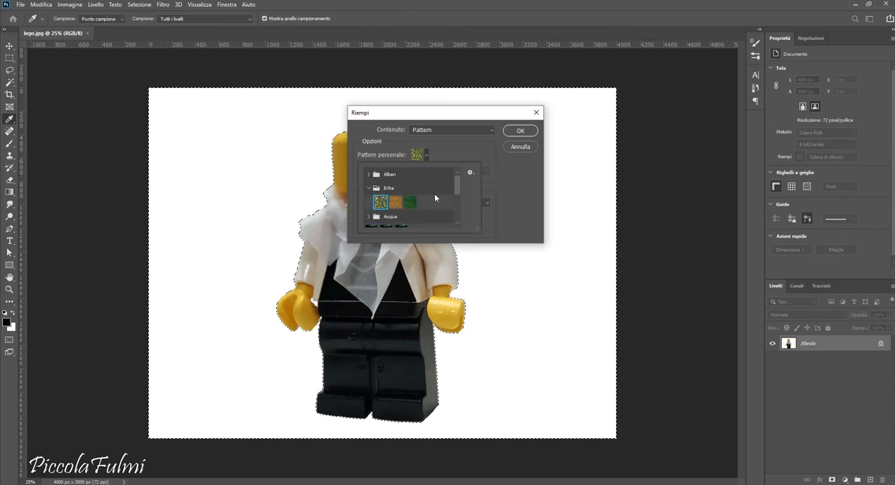
pyautogui.click(517, 132)
pyautogui.hotkey('ctrl', 'd')
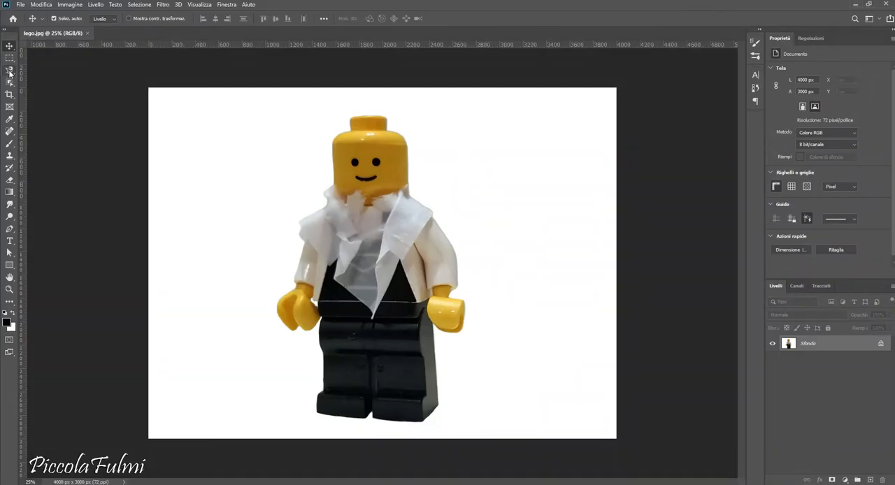
# Step: Trace the whole outline of the minifigure with the Magnetic Lasso and close it into a selection
pyautogui.rightClick(9, 70)
pyautogui.click(52, 87)
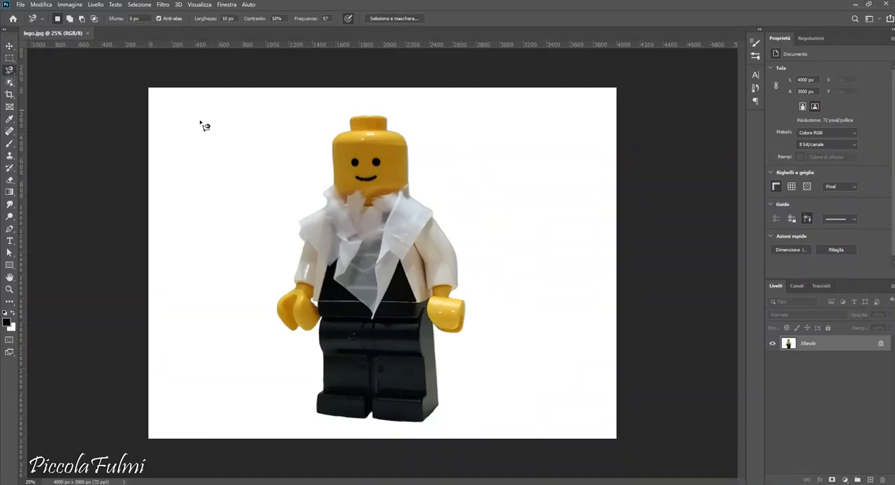
pyautogui.click(301, 220)
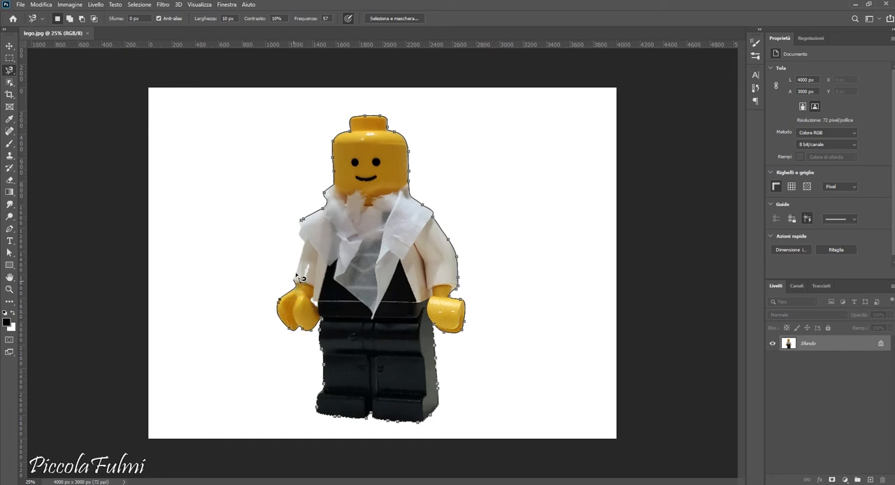
pyautogui.click(301, 224)
# Step: Invert the minifigure selection and fill the background with the blue water pattern from the Acqua group
pyautogui.click(140, 6)
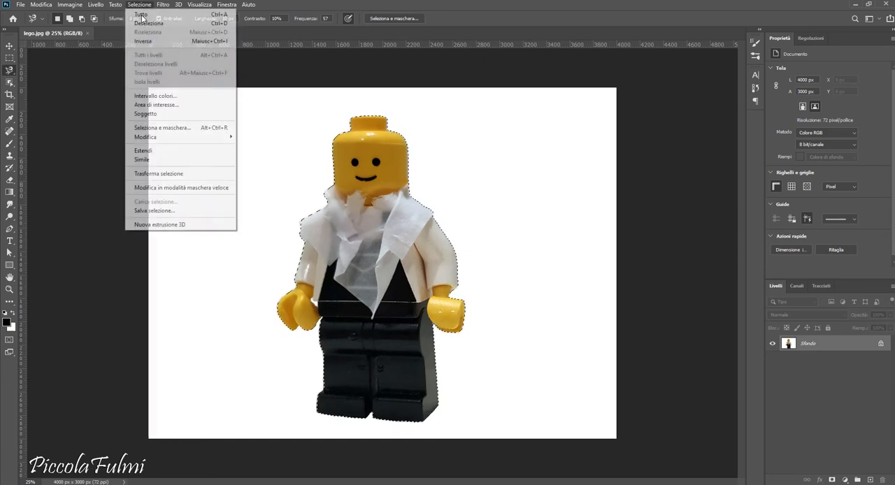
pyautogui.click(146, 41)
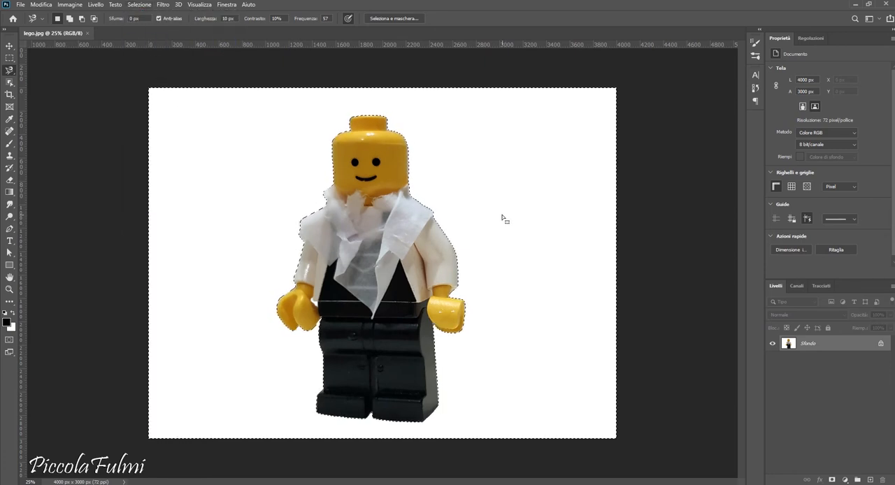
pyautogui.press('Delete')
pyautogui.click(436, 130)
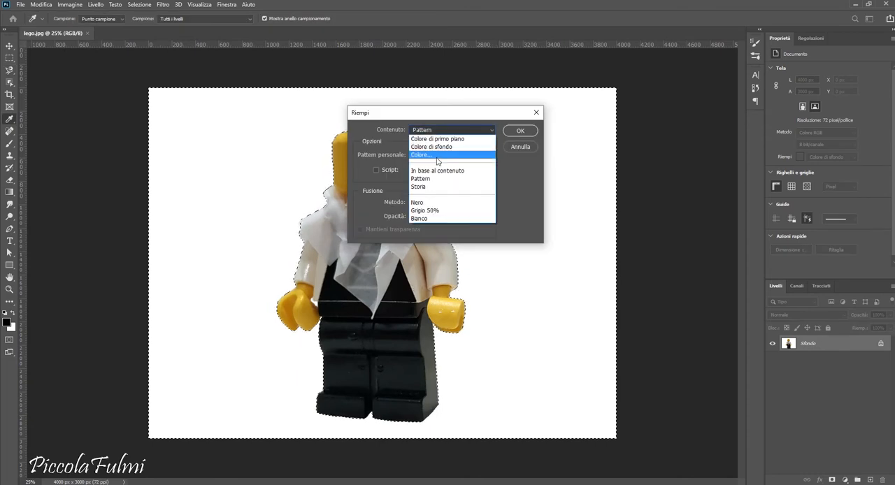
pyautogui.click(420, 178)
pyautogui.click(426, 154)
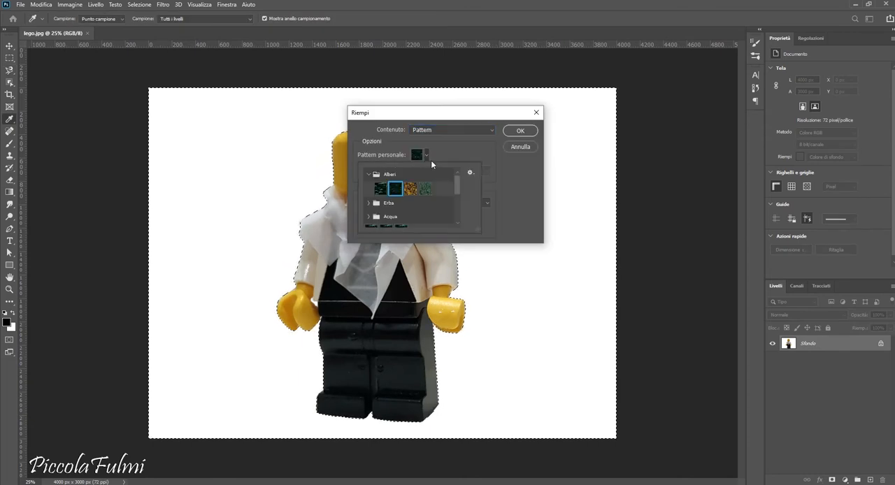
pyautogui.click(389, 177)
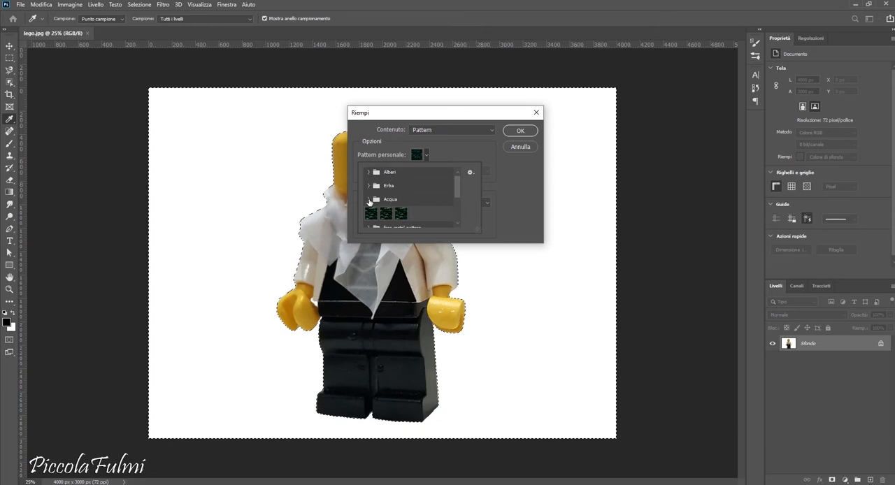
pyautogui.click(373, 214)
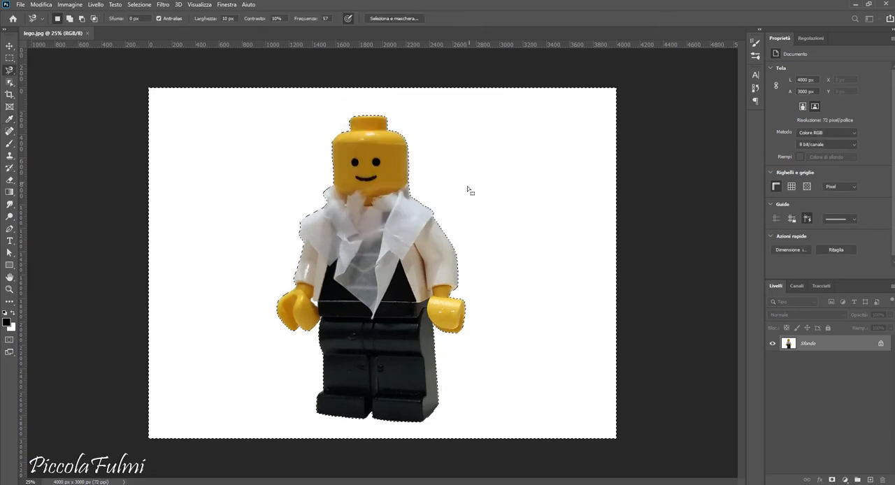
pyautogui.click(155, 270)
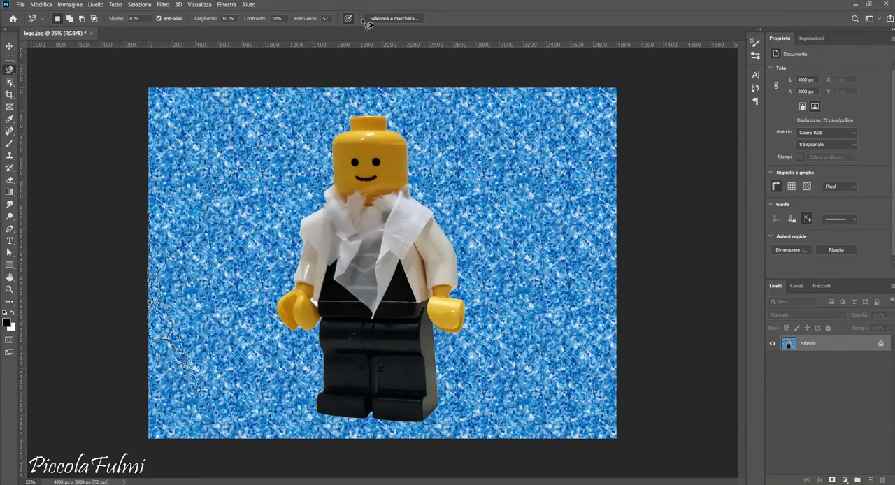
pyautogui.press('Escape')
# Step: Outline the minifigure with the Polygonal Lasso, adding the missing arm and leg side to the first closed selection
pyautogui.rightClick(10, 71)
pyautogui.click(42, 70)
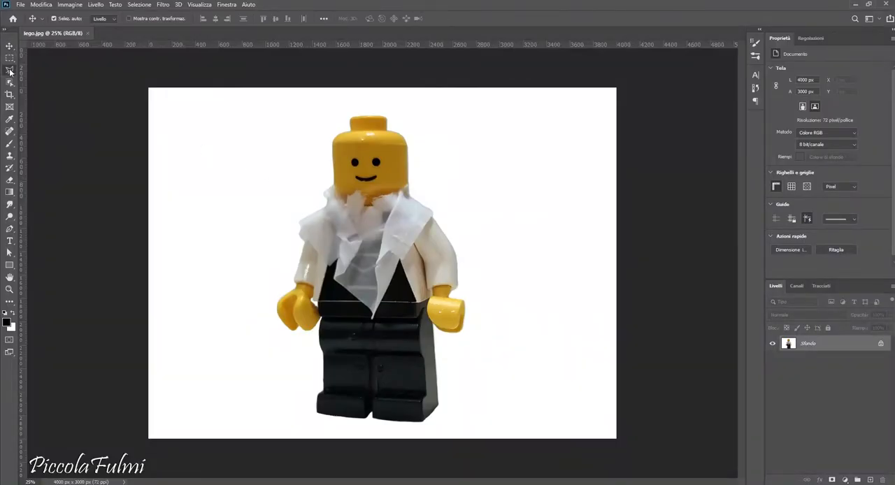
pyautogui.rightClick(10, 70)
pyautogui.click(36, 81)
pyautogui.click(300, 220)
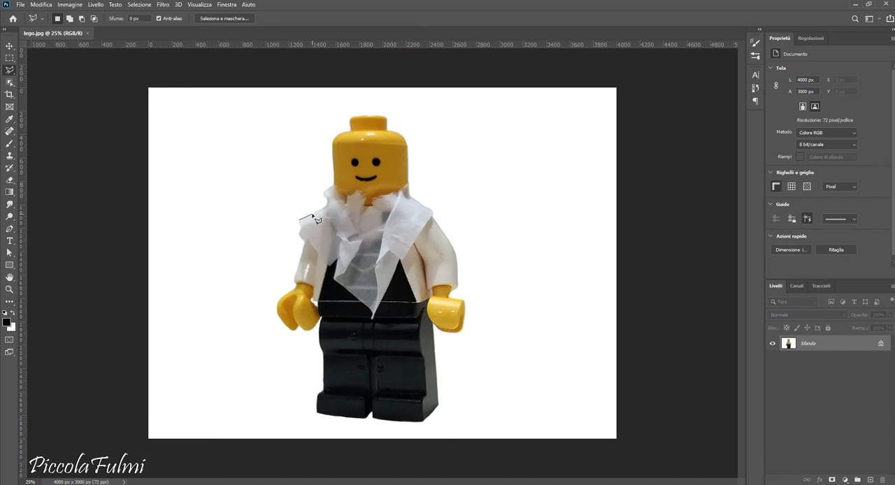
pyautogui.click(334, 179)
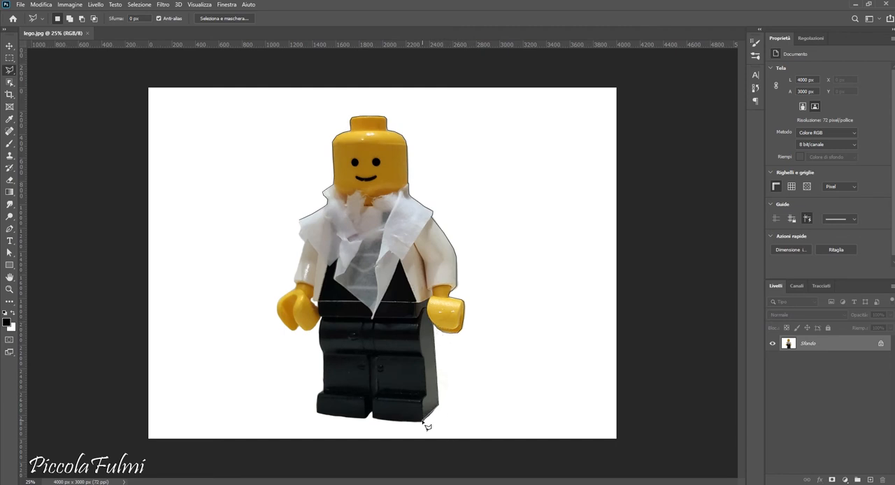
pyautogui.doubleClick(377, 423)
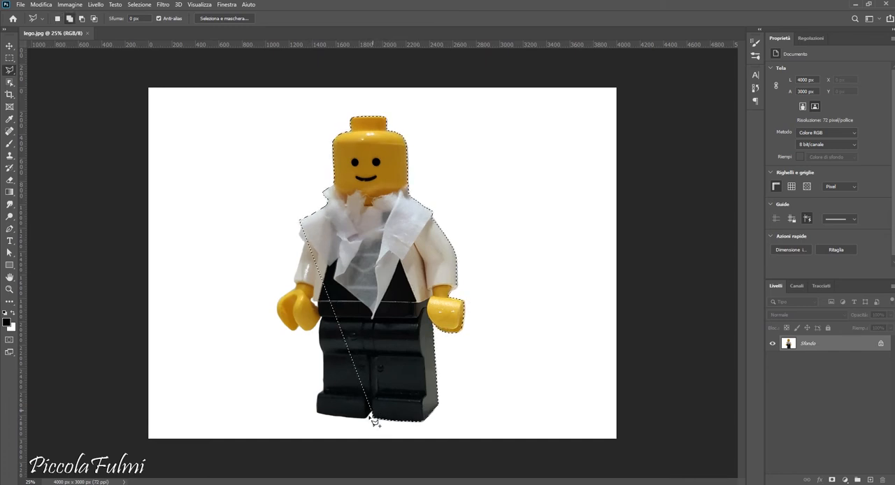
pyautogui.keyDown('shift'); pyautogui.click(366, 418); pyautogui.keyUp('shift')
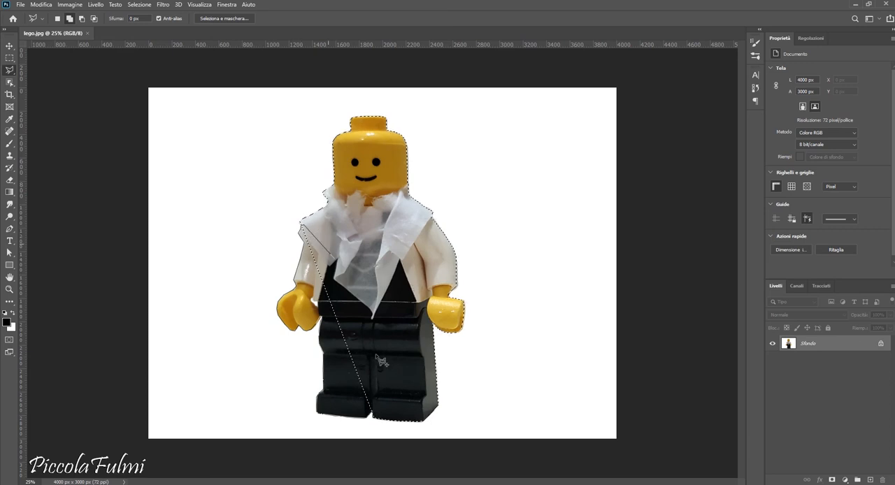
pyautogui.click(379, 418)
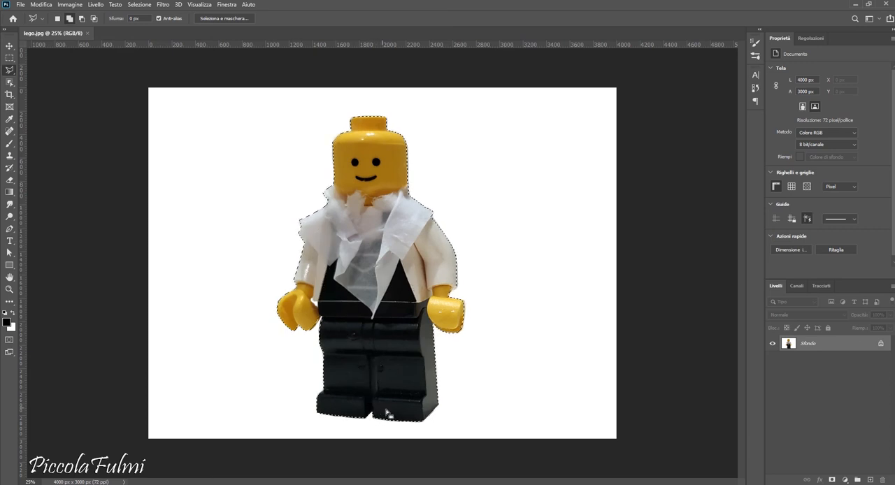
# Step: Invert the polygonal selection and fill the background with the fourth pattern of the Alberi group
pyautogui.click(140, 4)
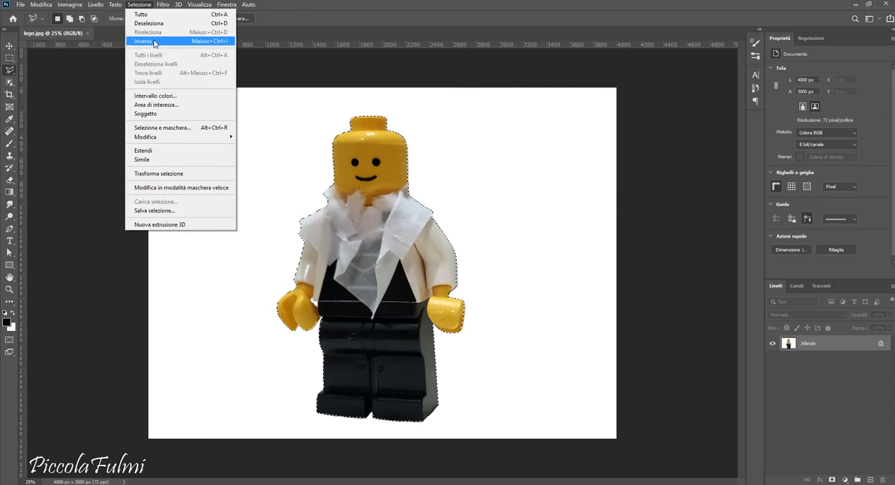
pyautogui.click(150, 41)
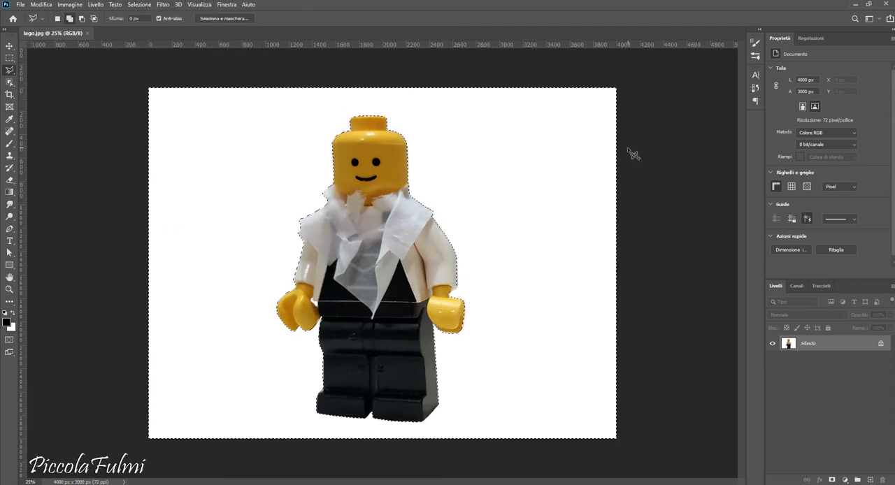
pyautogui.hotkey('shift', 'F5')
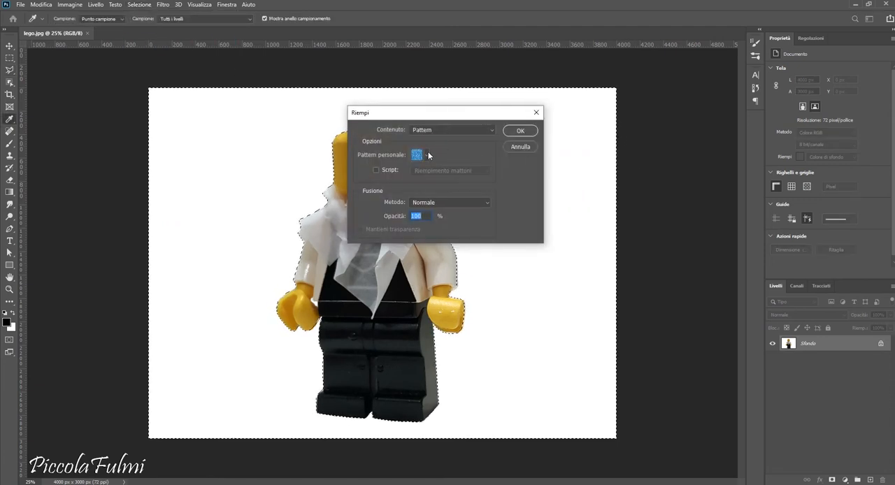
pyautogui.click(426, 154)
pyautogui.scroll(-1, 453, 183)
pyautogui.moveTo(456, 186); pyautogui.dragTo(460, 211)
pyautogui.click(369, 194)
pyautogui.click(426, 210)
pyautogui.click(507, 149)
pyautogui.click(515, 133)
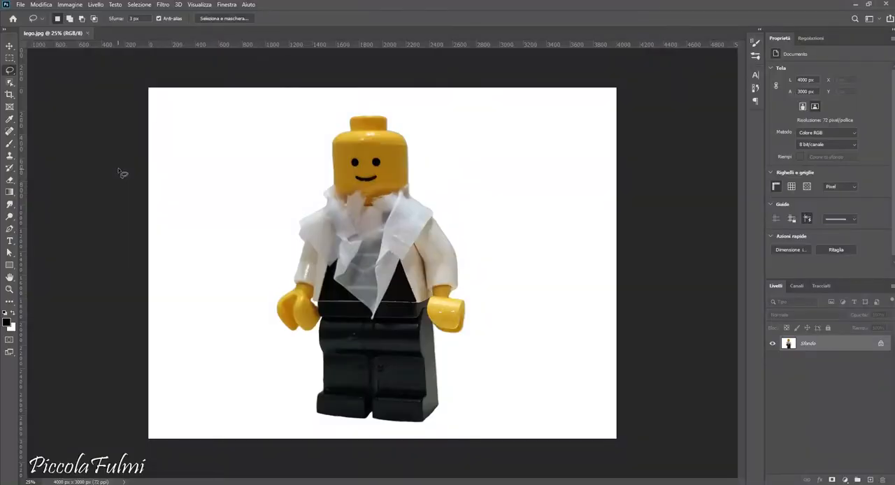
# Step: Trace the minifigure freehand with the Lasso from the collar around the whole body, and refine the selection's edges
pyautogui.moveTo(317, 212); pyautogui.dragTo(327, 204)
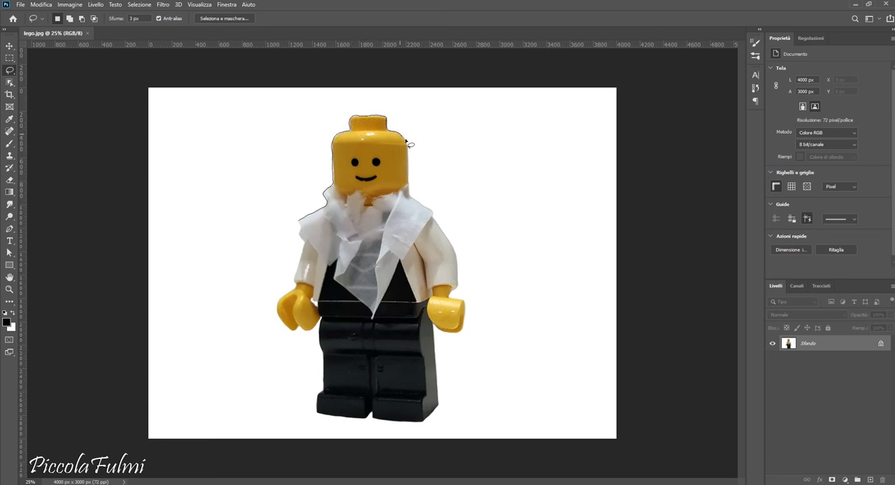
pyautogui.moveTo(409, 160); pyautogui.dragTo(409, 183)
pyautogui.moveTo(454, 249); pyautogui.dragTo(458, 294)
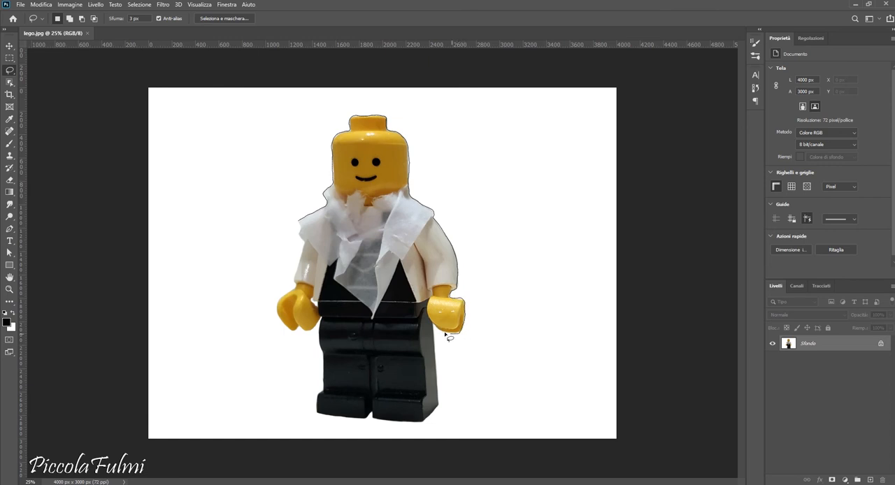
pyautogui.moveTo(437, 377)
pyautogui.mouseDown()
pyautogui.moveTo(436, 409)
pyautogui.moveTo(413, 425)
pyautogui.moveTo(318, 414)
pyautogui.moveTo(326, 323)
pyautogui.moveTo(279, 319)
pyautogui.mouseUp()
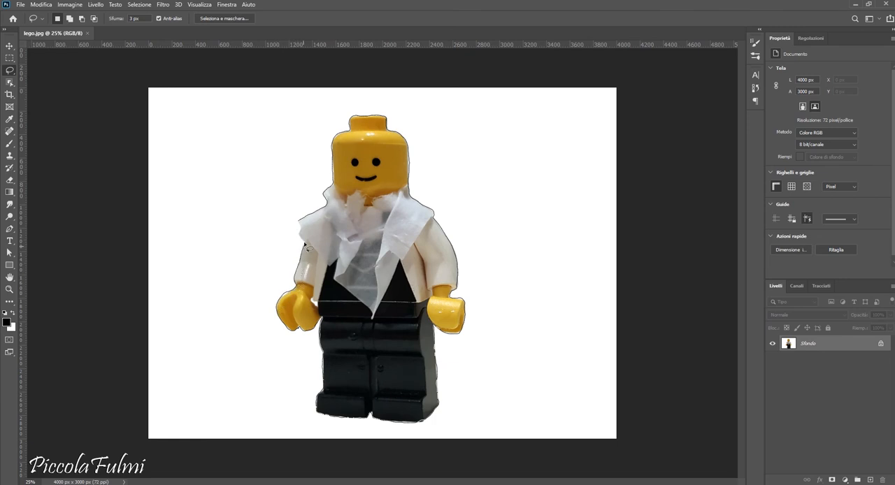
pyautogui.moveTo(299, 224); pyautogui.dragTo(299, 225)
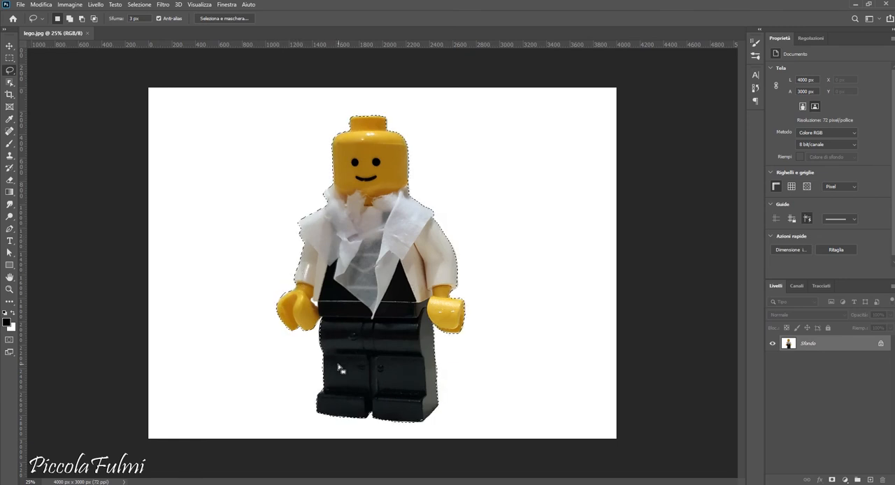
pyautogui.press('shift')
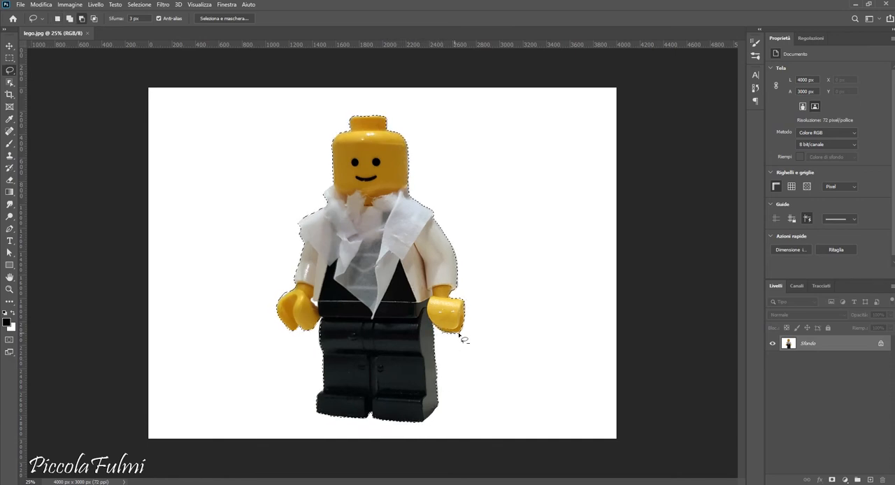
pyautogui.press('shift')
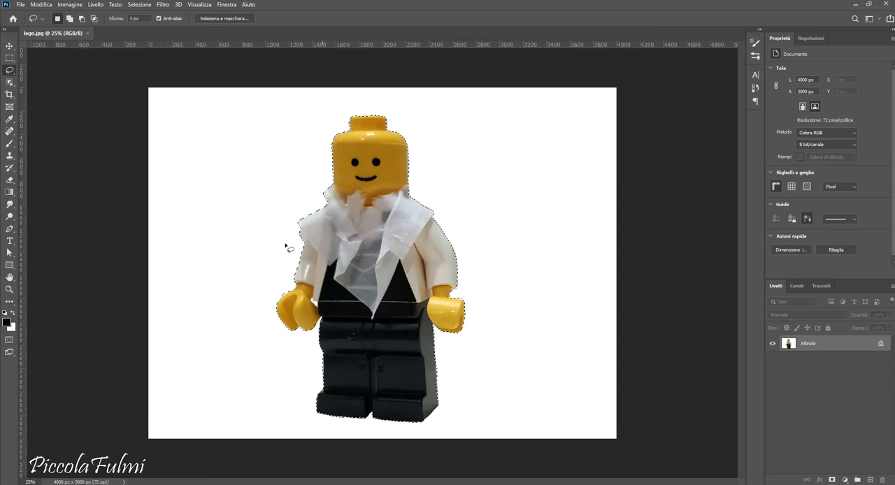
# Step: Invert the freehand selection, fill the background with the second pattern of the Acqua group, and deselect
pyautogui.click(139, 5)
pyautogui.click(141, 42)
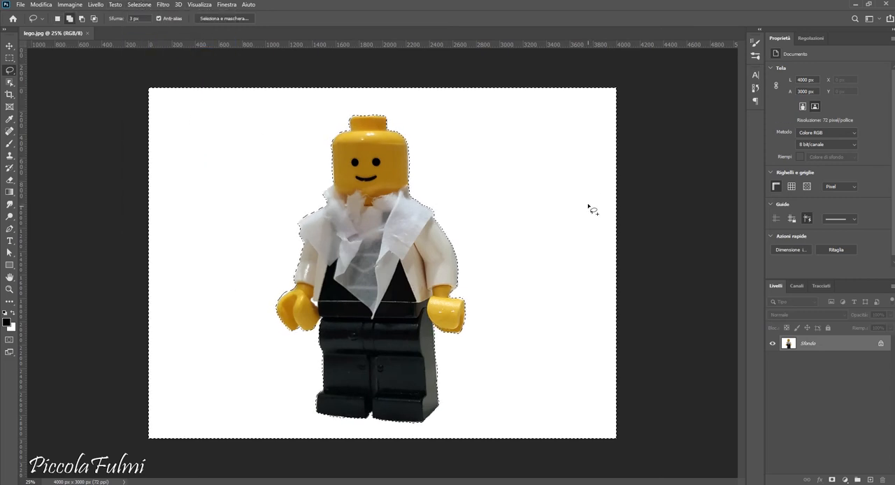
pyautogui.hotkey('shift', 'F5')
pyautogui.click(426, 155)
pyautogui.moveTo(457, 205); pyautogui.dragTo(458, 218)
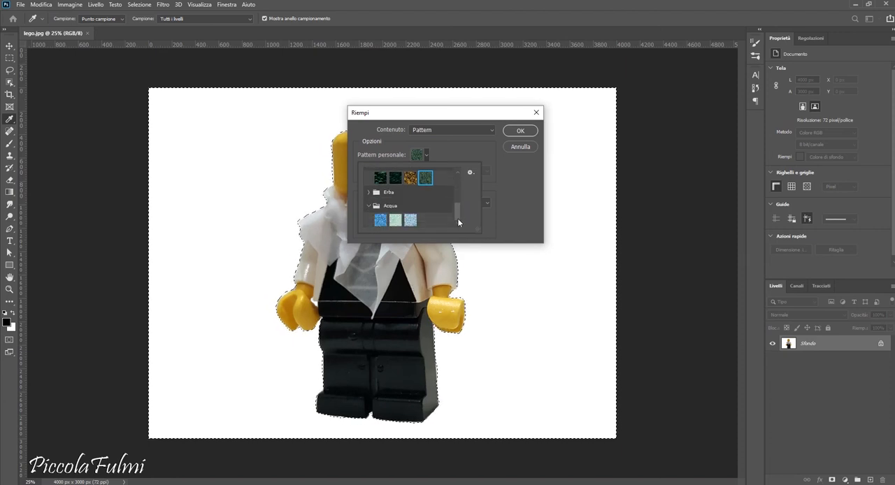
pyautogui.click(395, 220)
pyautogui.click(517, 131)
pyautogui.press('l')
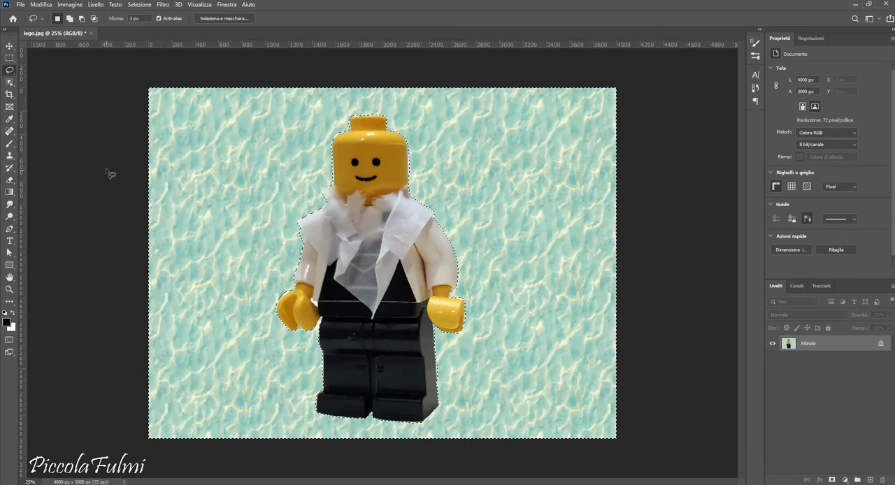
pyautogui.hotkey('ctrl', 'd')
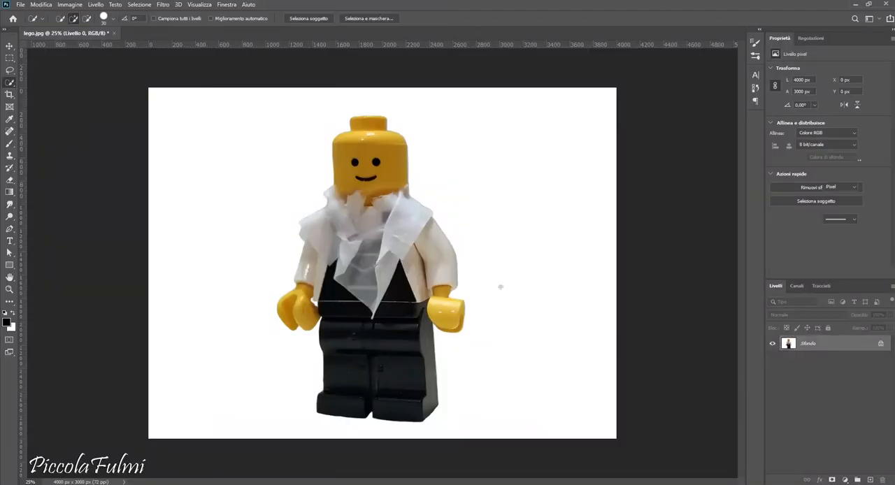
# Step: Select the whole minifigure with the Quick Selection tool, including both hands, and mask the layer with that selection
pyautogui.moveTo(390, 234)
pyautogui.mouseDown()
pyautogui.moveTo(403, 282)
pyautogui.moveTo(413, 284)
pyautogui.moveTo(430, 262)
pyautogui.moveTo(446, 316)
pyautogui.mouseUp()
pyautogui.moveTo(348, 375)
pyautogui.mouseDown()
pyautogui.moveTo(330, 241)
pyautogui.moveTo(354, 200)
pyautogui.moveTo(354, 154)
pyautogui.mouseUp()
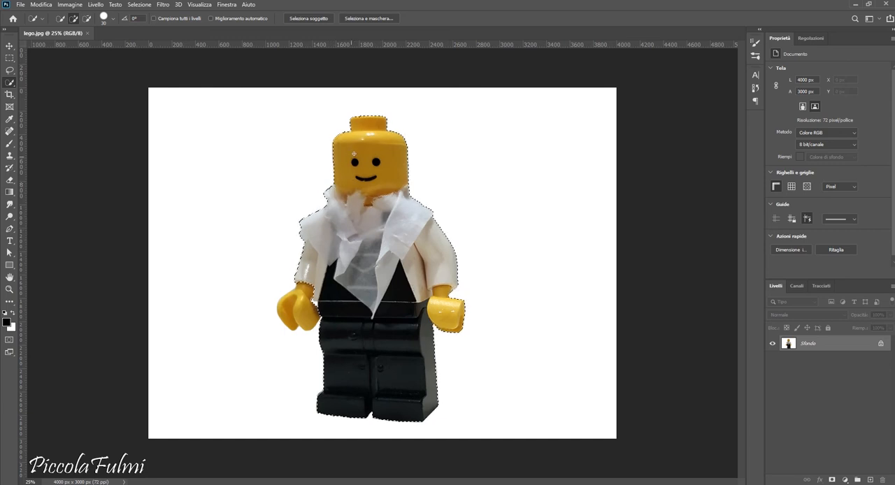
pyautogui.click(298, 300)
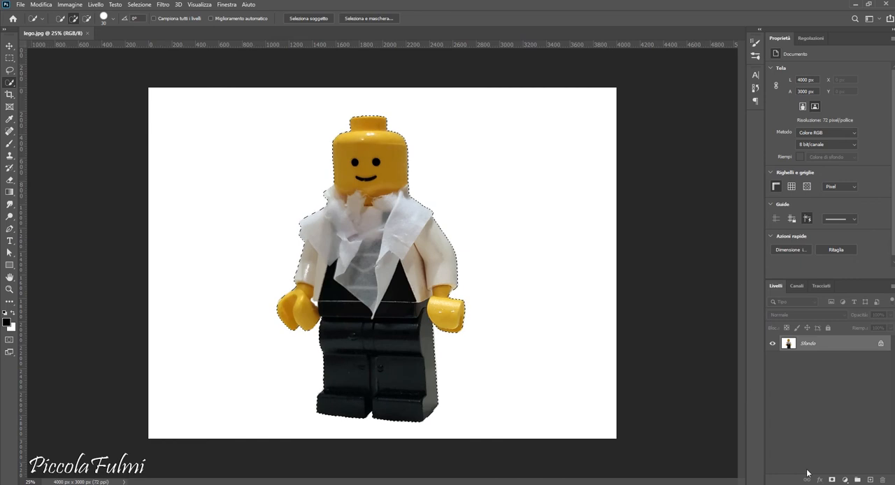
pyautogui.click(832, 480)
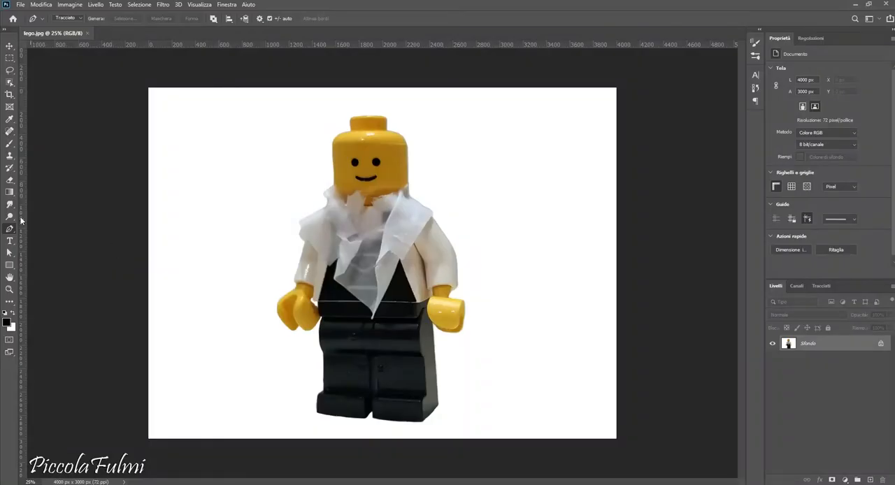
# Step: Start a Pen tool path at the minifigure's open hand and trace up the sleeve, collar and side of the head
pyautogui.moveTo(10, 232); pyautogui.dragTo(28, 232)
pyautogui.click(278, 302)
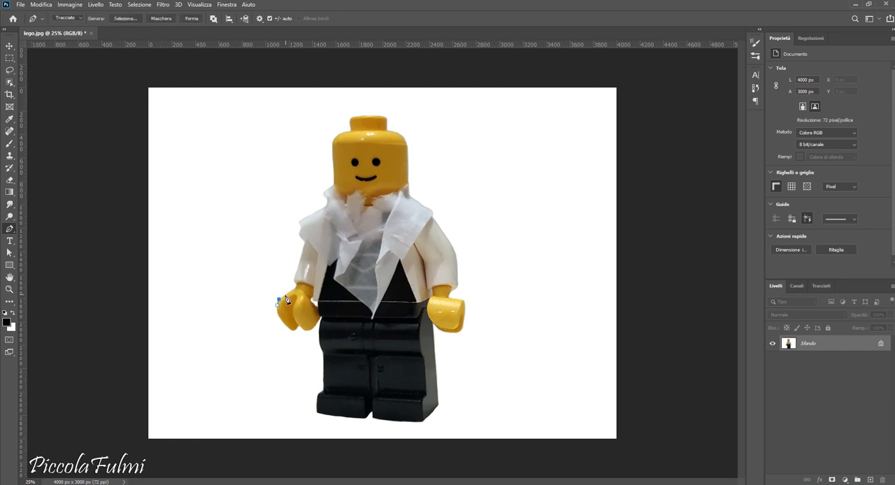
pyautogui.click(300, 259)
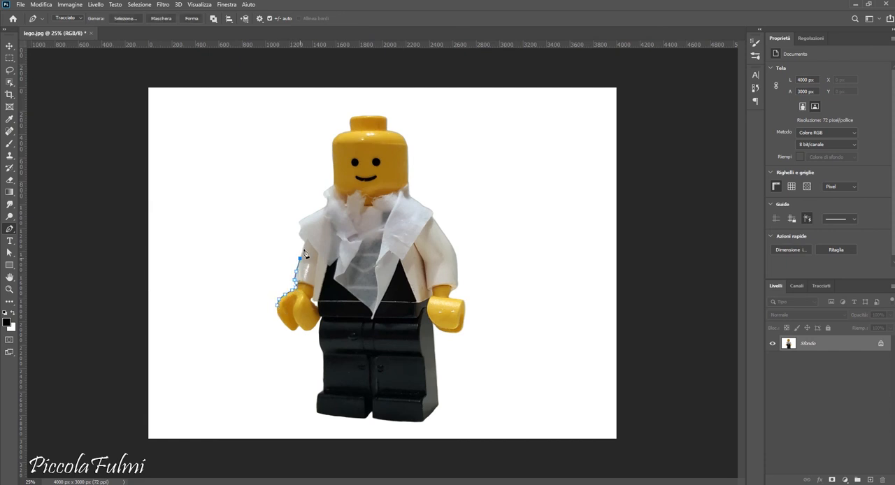
pyautogui.click(316, 211)
pyautogui.click(334, 155)
pyautogui.click(335, 135)
# Step: Continue the Pen path over the stud on the head and down the far side of the face to the opposite collar
pyautogui.click(367, 116)
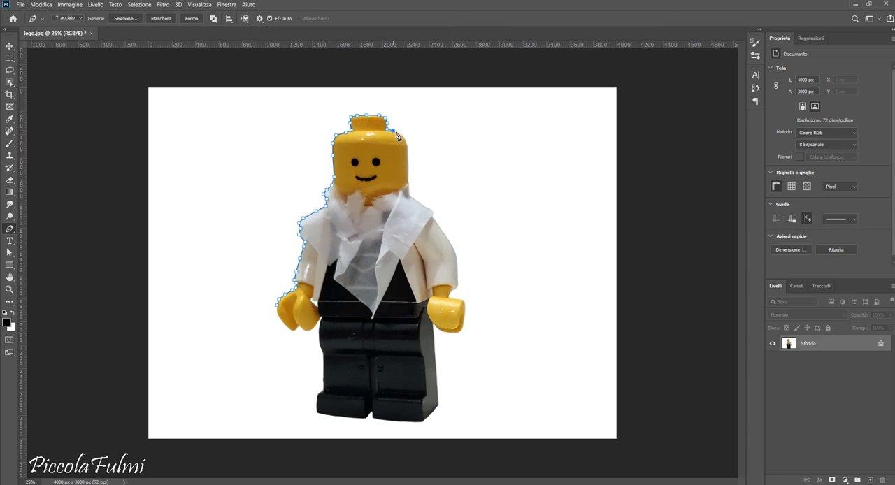
pyautogui.click(407, 145)
pyautogui.click(408, 158)
pyautogui.click(408, 173)
pyautogui.click(408, 185)
pyautogui.click(410, 196)
pyautogui.click(422, 207)
# Step: Extend the Pen path along the outer edge of the second sleeve and around the hand below it
pyautogui.click(439, 226)
pyautogui.click(457, 264)
pyautogui.click(457, 287)
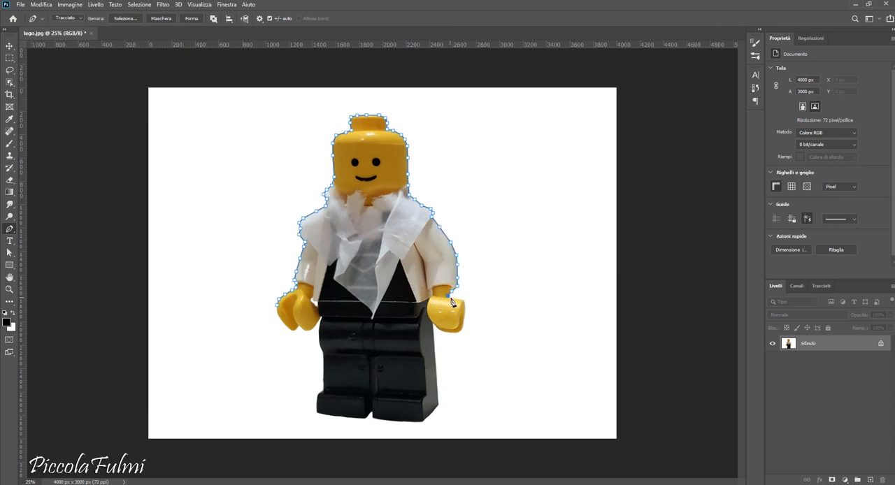
pyautogui.click(457, 300)
pyautogui.click(464, 315)
pyautogui.click(460, 332)
# Step: Trace the feet and the remaining leg side with the Pen tool and close the path at its starting hand
pyautogui.click(394, 421)
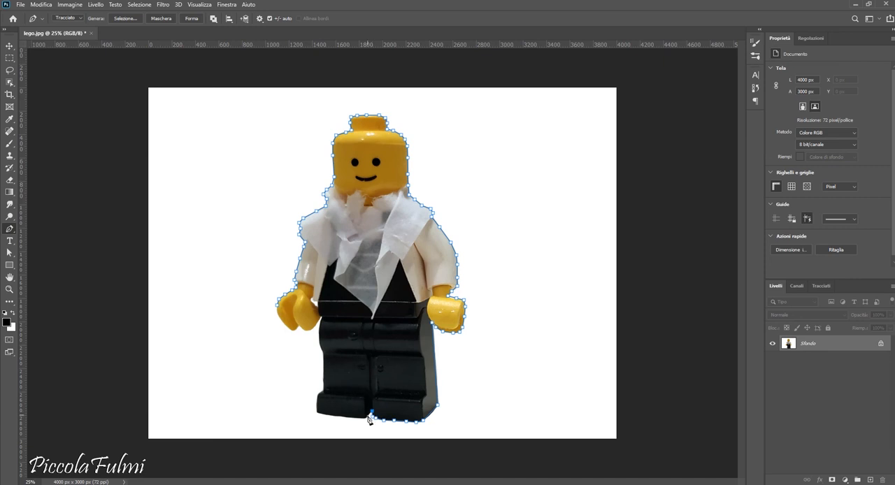
pyautogui.moveTo(349, 421)
pyautogui.mouseDown()
pyautogui.moveTo(318, 412)
pyautogui.moveTo(323, 330)
pyautogui.mouseUp()
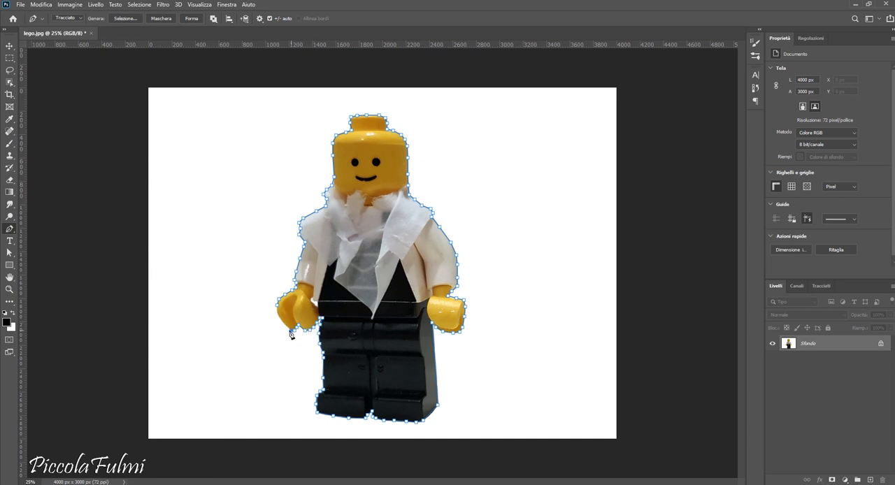
pyautogui.click(279, 312)
# Step: Convert the work path around the minifigure into a new anti-aliased selection
pyautogui.click(821, 286)
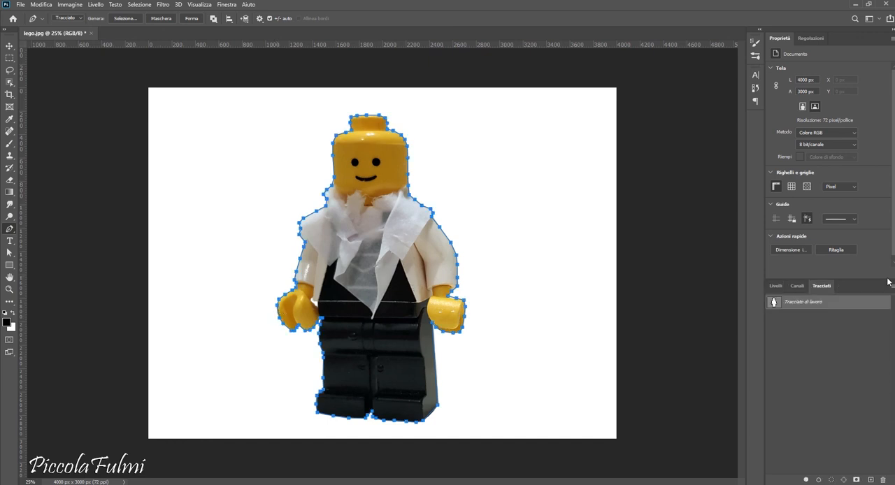
pyautogui.rightClick(849, 309)
pyautogui.click(840, 334)
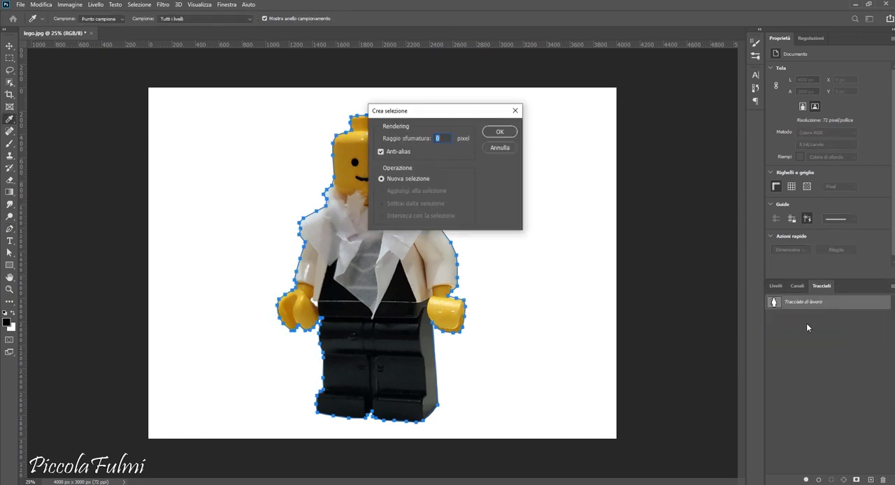
pyautogui.click(488, 136)
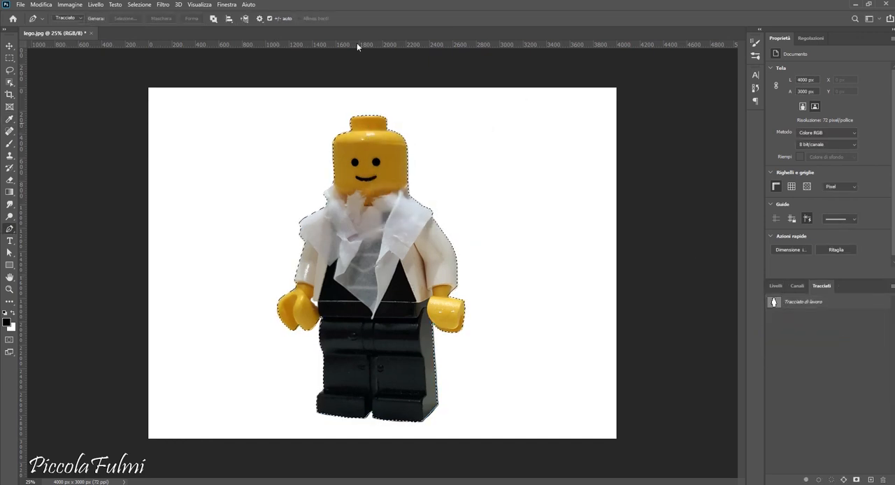
# Step: Invert the path-based selection, fill the background with a pattern from the free-metal-pattern group, and deselect
pyautogui.click(142, 4)
pyautogui.click(154, 39)
pyautogui.hotkey('shift', 'F5')
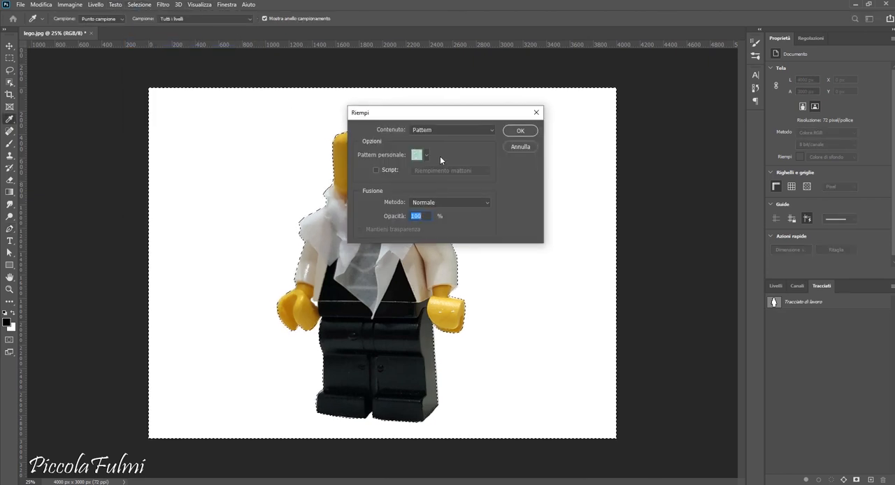
pyautogui.click(427, 155)
pyautogui.click(368, 203)
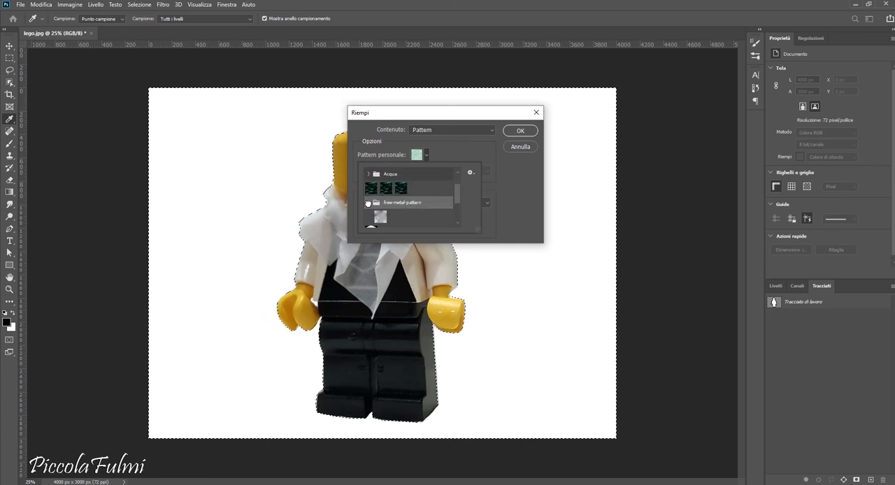
pyautogui.click(369, 203)
pyautogui.click(382, 195)
pyautogui.click(514, 134)
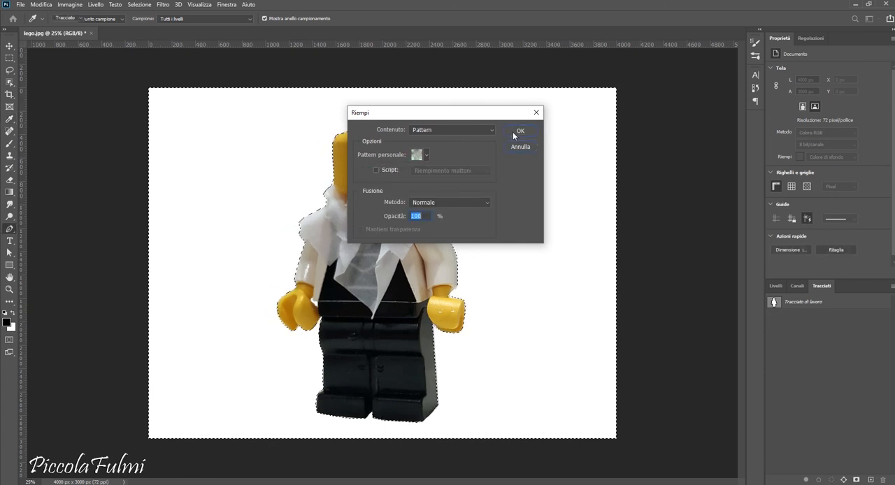
pyautogui.click(512, 131)
pyautogui.click(655, 160)
pyautogui.hotkey('ctrl', 'd')
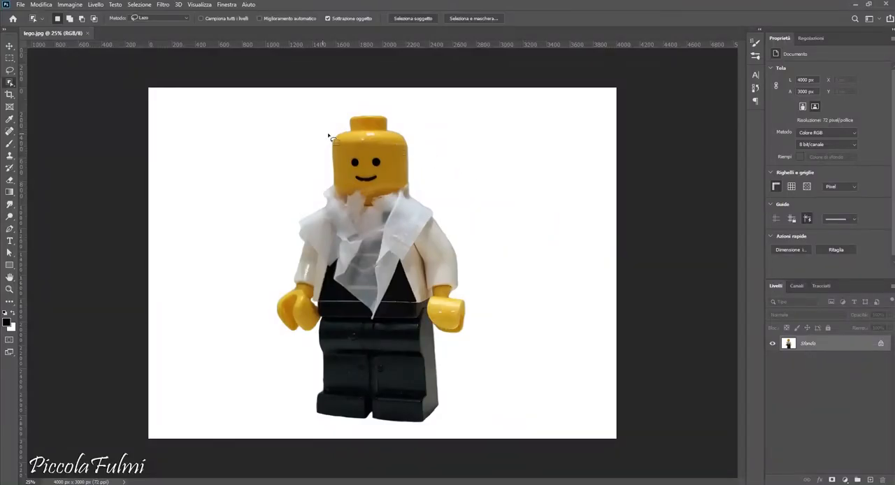
# Step: Select the minifigure by circling it with the Object Selection tool in Lasso mode, and invert the selection
pyautogui.moveTo(336, 136)
pyautogui.mouseDown()
pyautogui.moveTo(354, 116)
pyautogui.moveTo(380, 116)
pyautogui.moveTo(409, 138)
pyautogui.moveTo(414, 181)
pyautogui.moveTo(462, 267)
pyautogui.moveTo(462, 337)
pyautogui.moveTo(441, 342)
pyautogui.moveTo(442, 398)
pyautogui.moveTo(425, 426)
pyautogui.moveTo(355, 431)
pyautogui.moveTo(316, 419)
pyautogui.moveTo(318, 341)
pyautogui.moveTo(289, 334)
pyautogui.moveTo(281, 318)
pyautogui.moveTo(276, 301)
pyautogui.moveTo(287, 287)
pyautogui.moveTo(299, 217)
pyautogui.moveTo(325, 190)
pyautogui.moveTo(334, 141)
pyautogui.mouseUp()
pyautogui.click(139, 5)
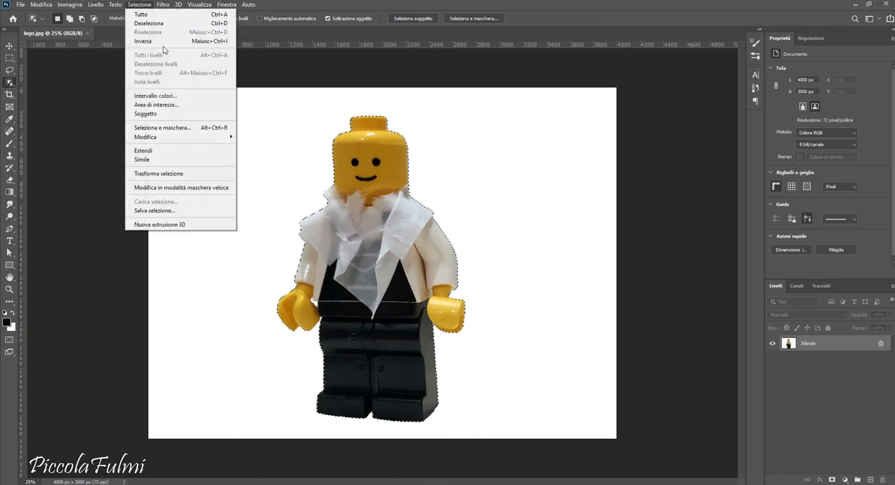
pyautogui.click(162, 42)
# Step: Fill the selected background with a custom pattern and deselect
pyautogui.hotkey('shift', 'F5')
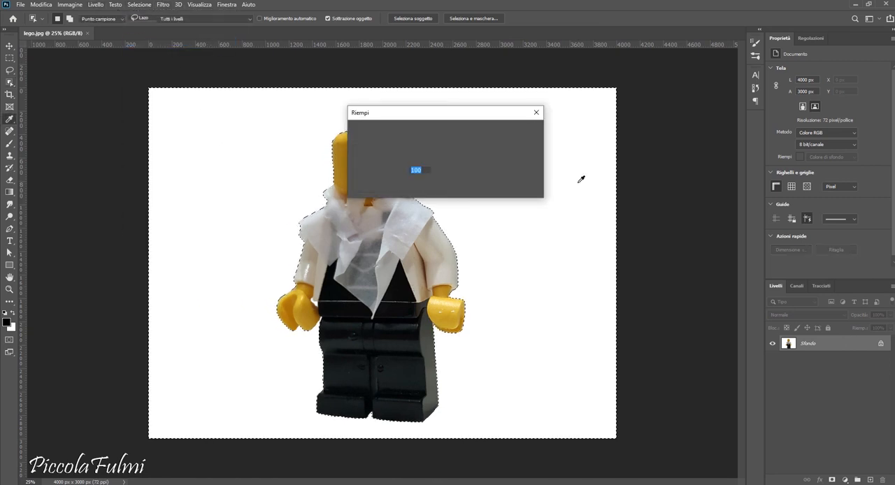
pyautogui.click(462, 129)
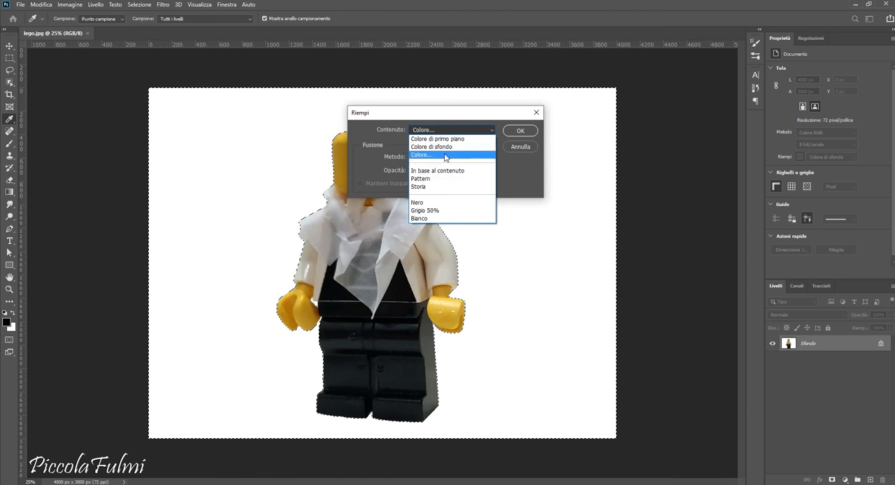
pyautogui.click(423, 178)
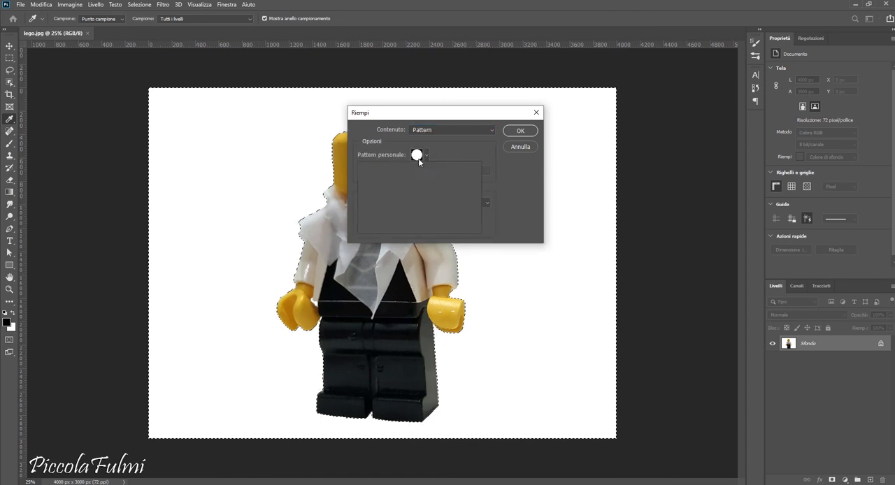
pyautogui.click(417, 155)
pyautogui.click(386, 216)
pyautogui.click(519, 132)
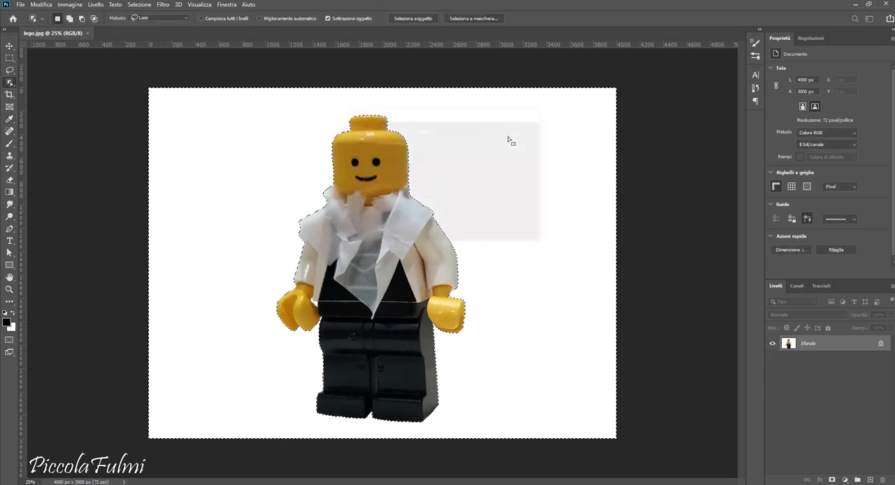
pyautogui.hotkey('ctrl', 'd')
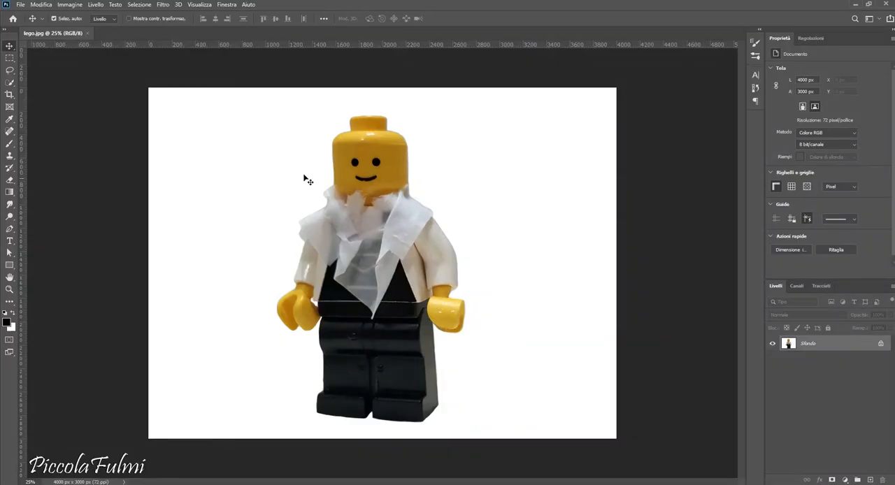
# Step: Paint over the head, collar, torso, legs and both hands with the Quick Selection tool to select the minifigure
pyautogui.press('w')
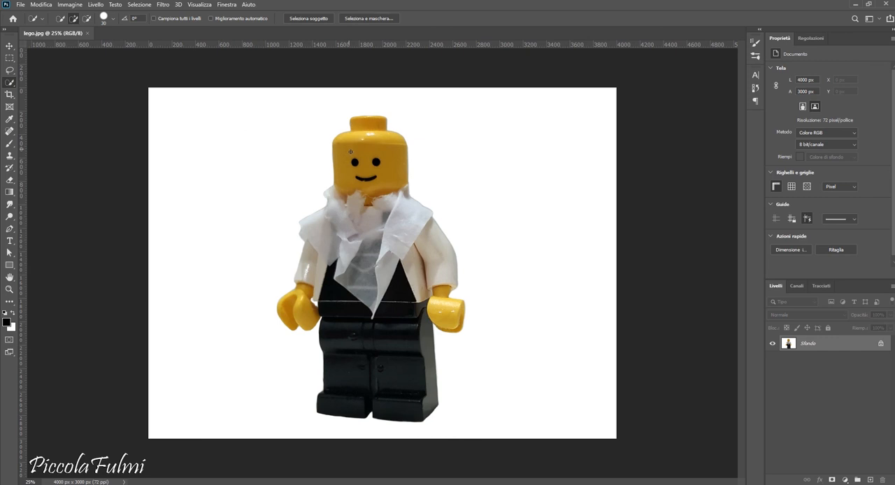
pyautogui.rightClick(9, 84)
pyautogui.click(40, 92)
pyautogui.moveTo(349, 147); pyautogui.dragTo(352, 170)
pyautogui.moveTo(347, 230)
pyautogui.mouseDown()
pyautogui.moveTo(353, 238)
pyautogui.moveTo(391, 210)
pyautogui.mouseUp()
pyautogui.moveTo(349, 368); pyautogui.dragTo(344, 348)
pyautogui.moveTo(332, 291)
pyautogui.mouseDown()
pyautogui.moveTo(359, 282)
pyautogui.moveTo(399, 292)
pyautogui.moveTo(414, 241)
pyautogui.mouseUp()
pyautogui.moveTo(440, 288); pyautogui.dragTo(450, 316)
pyautogui.moveTo(302, 312); pyautogui.dragTo(302, 310)
# Step: Copy the selected minifigure onto a new layer and hide the Sfondo layer
pyautogui.click(41, 4)
pyautogui.click(59, 70)
pyautogui.click(42, 4)
pyautogui.click(64, 87)
pyautogui.click(773, 360)
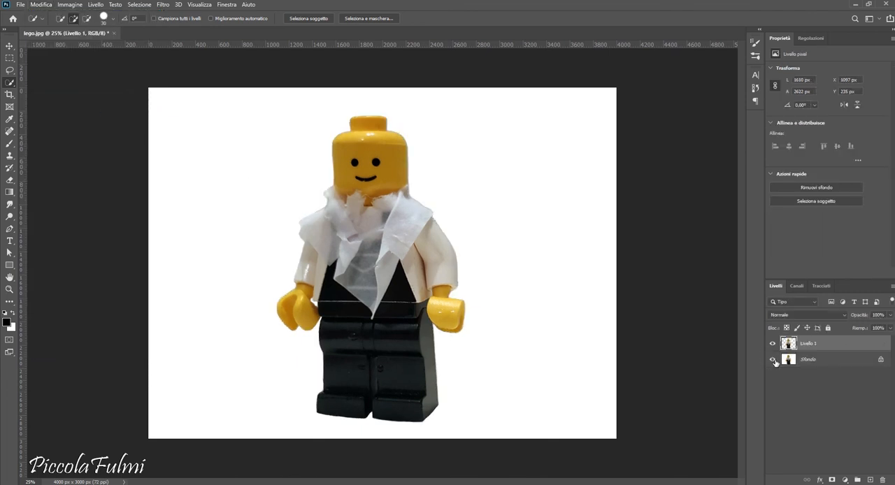